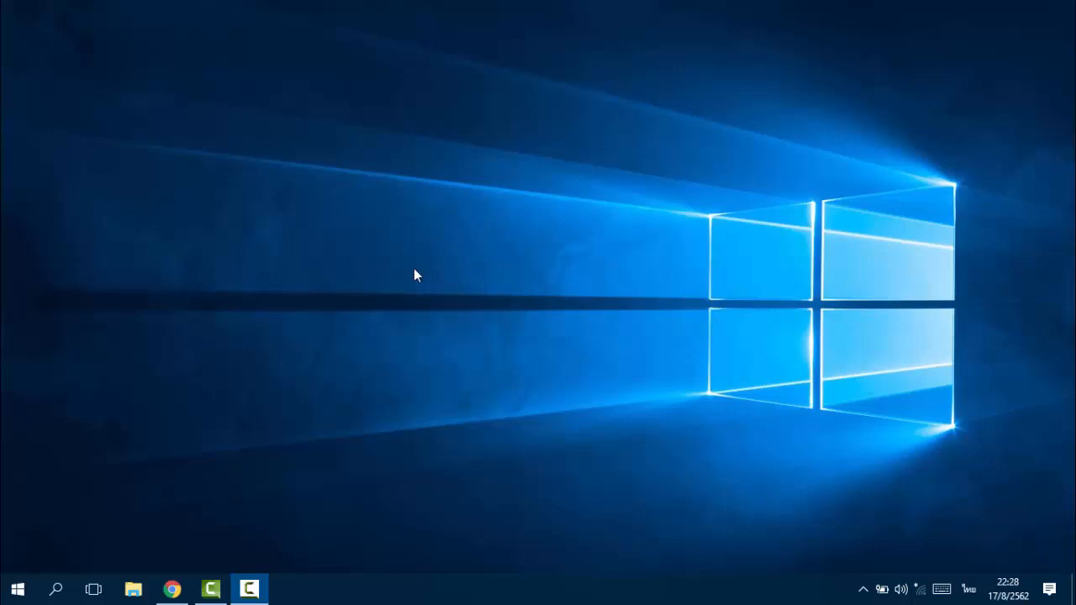
Search Windows for "con" with English input and open Control Panel
{"action": "left_click", "coordinate": [56, 589]}
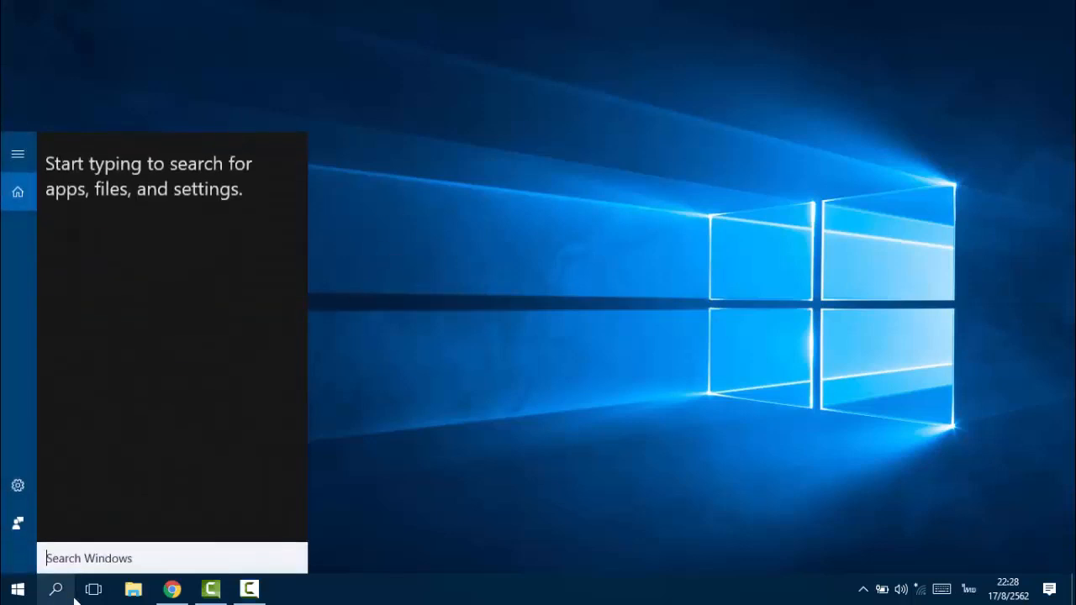
{"action": "type", "text": "แน"}
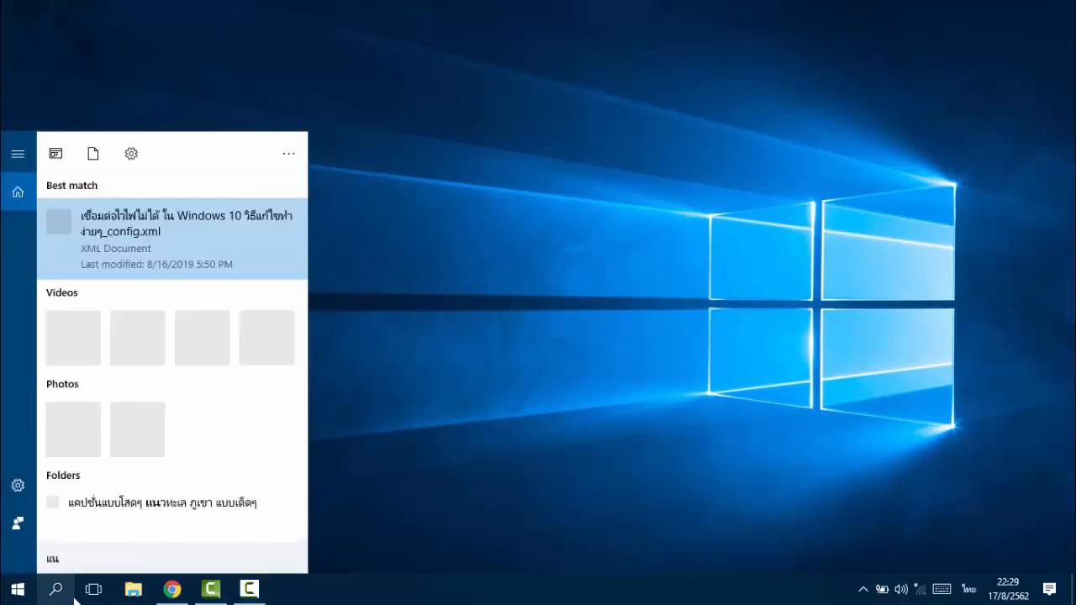
{"action": "key", "text": "BackSpace"}
{"action": "key", "text": "BackSpace"}
{"action": "key", "text": "grave"}
{"action": "type", "text": "con"}
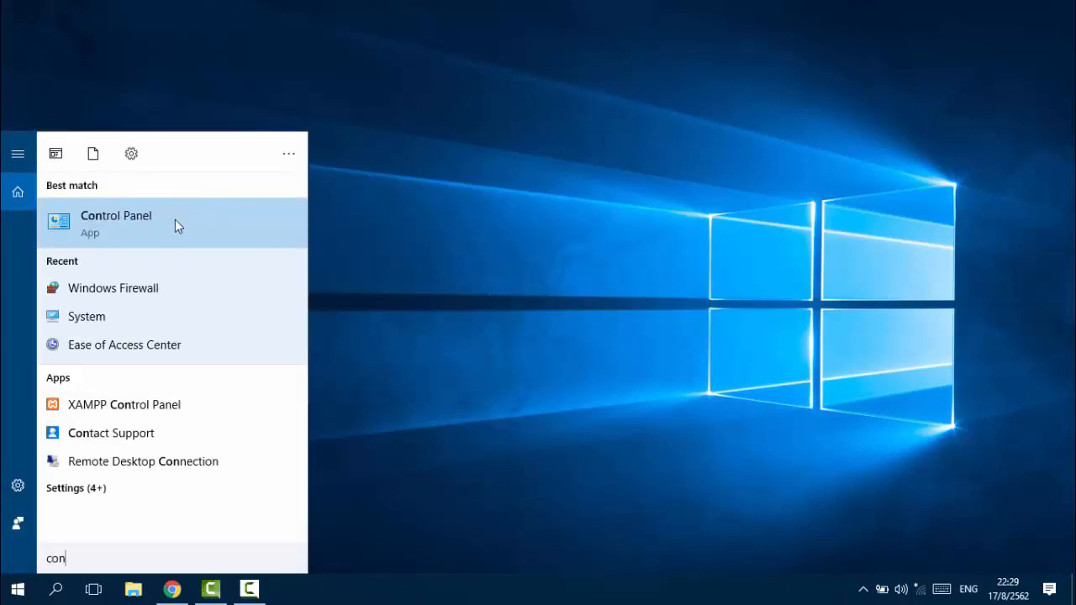
{"action": "left_click", "coordinate": [174, 225]}
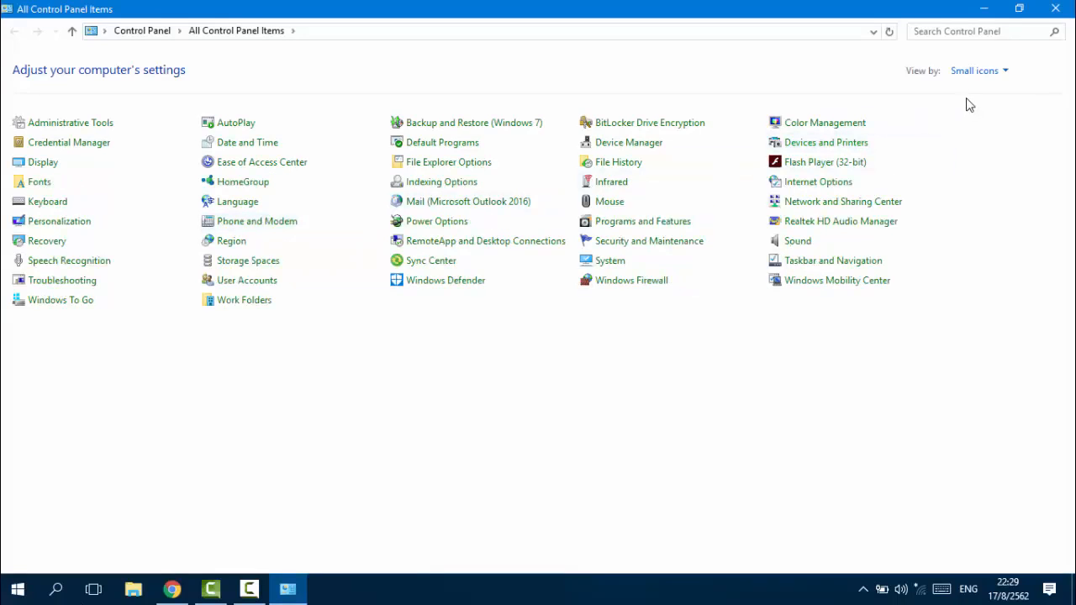
Switch the Control Panel items to Category view and back to Small icons
{"action": "left_click", "coordinate": [978, 71]}
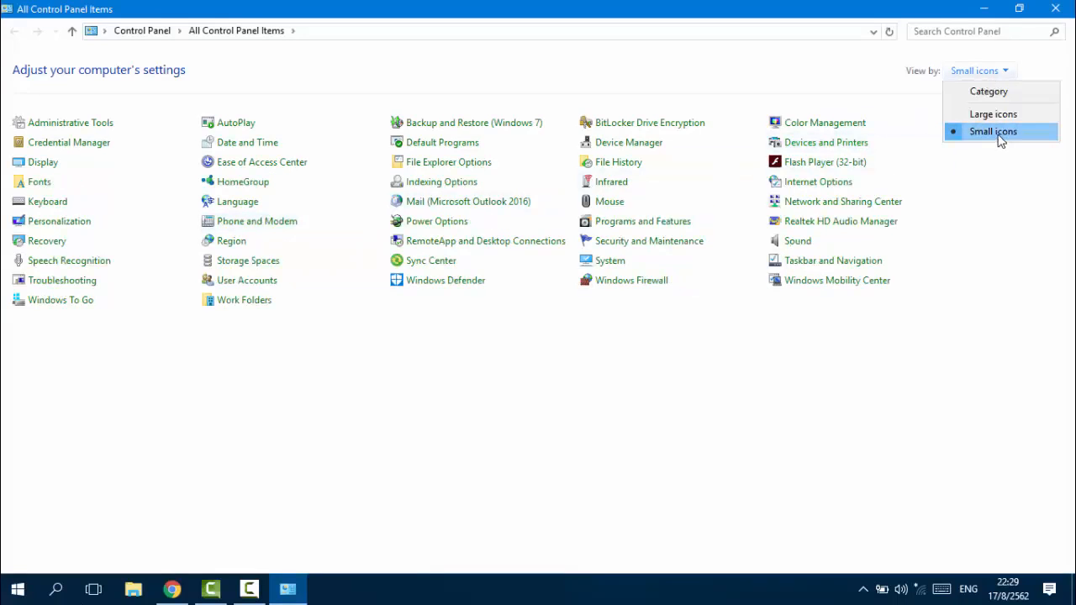
{"action": "left_click", "coordinate": [995, 92]}
{"action": "left_click", "coordinate": [795, 75]}
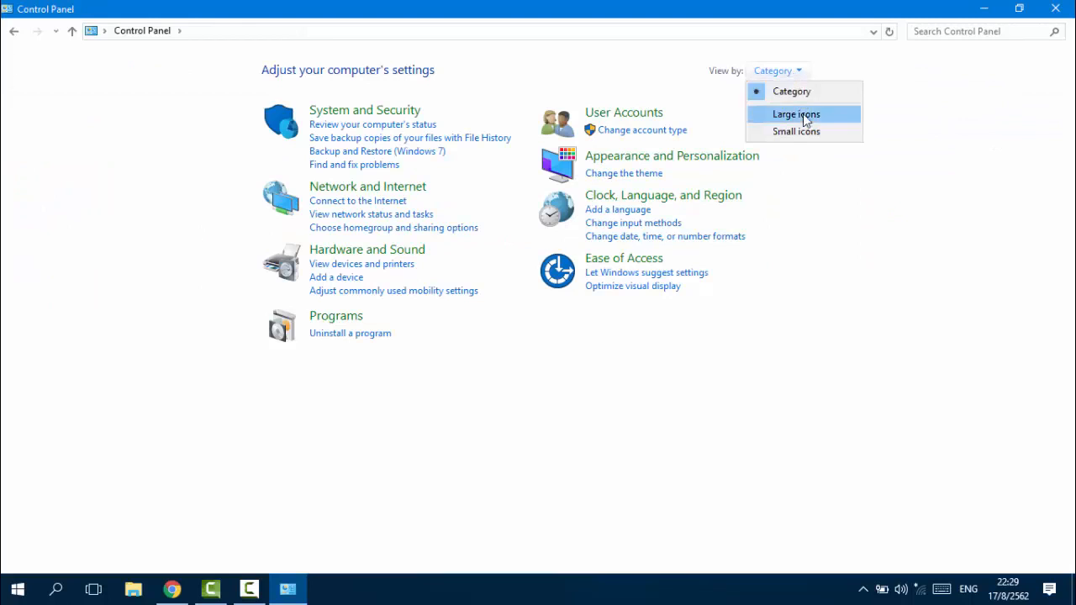
{"action": "left_click", "coordinate": [804, 132]}
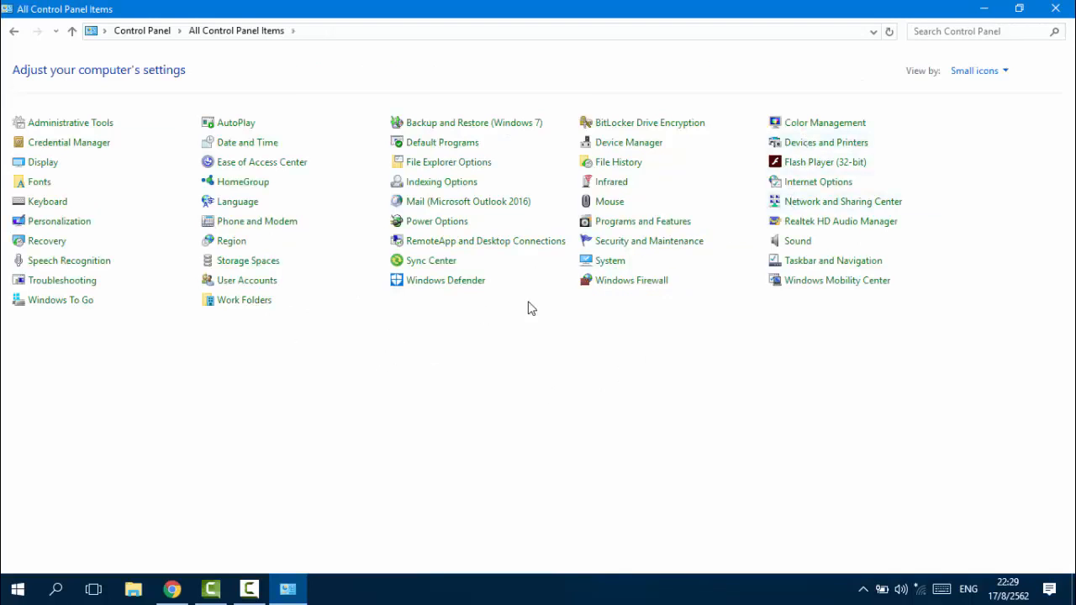
Turn off Windows Firewall for both private and public networks, and minimize the Control Panel window
{"action": "left_click", "coordinate": [608, 289]}
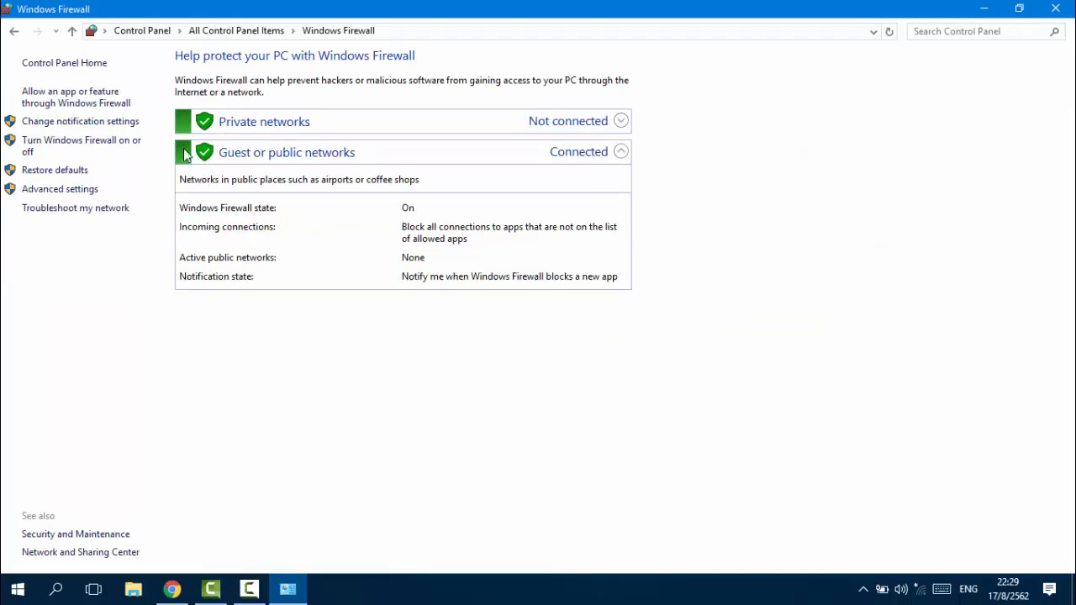
{"action": "left_click", "coordinate": [98, 153]}
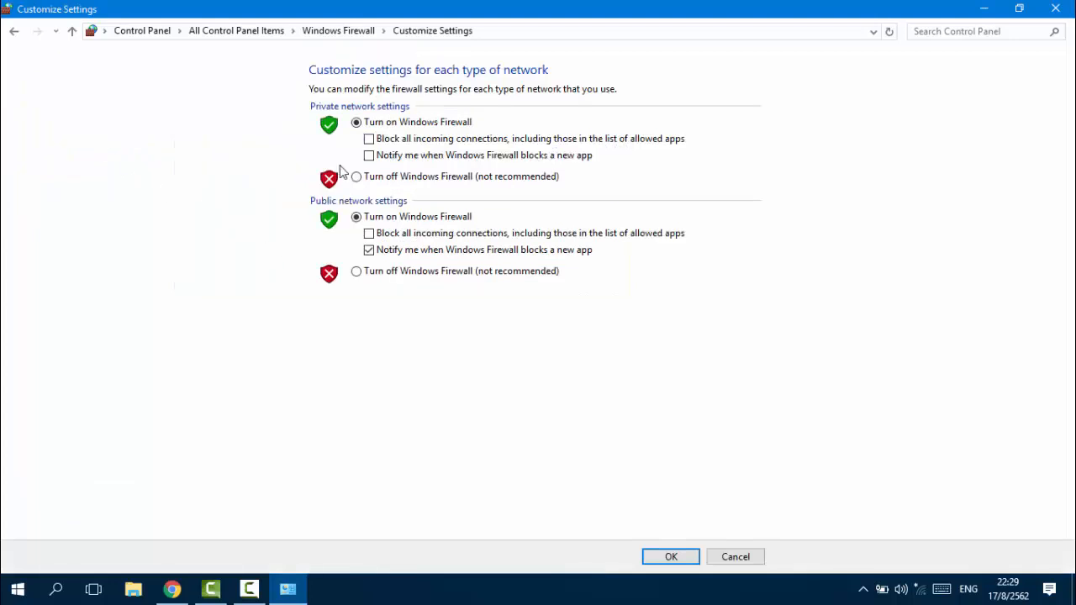
{"action": "left_click", "coordinate": [372, 176]}
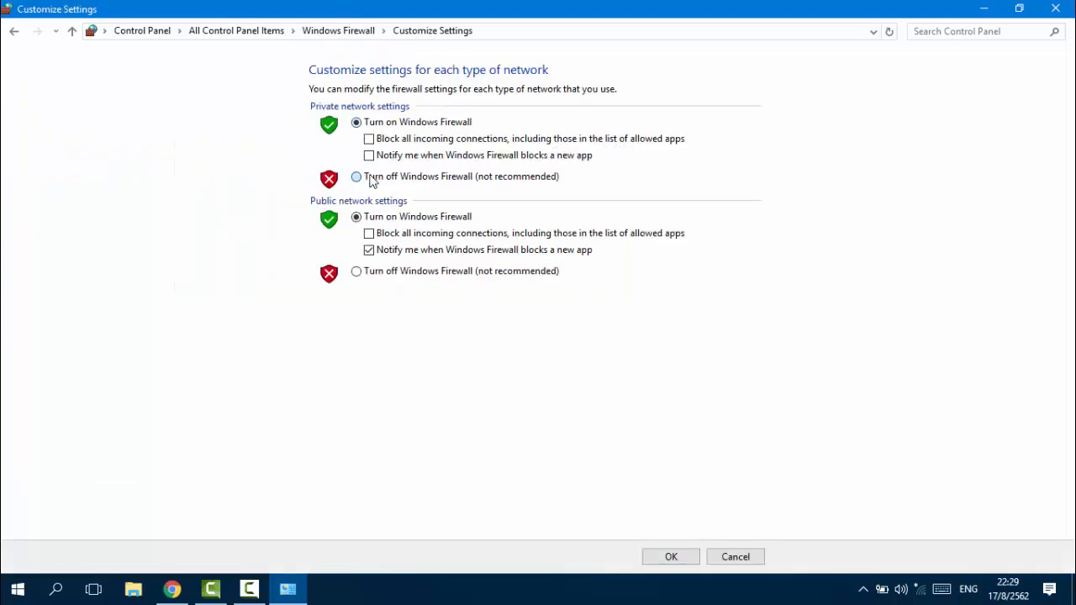
{"action": "left_click", "coordinate": [370, 273]}
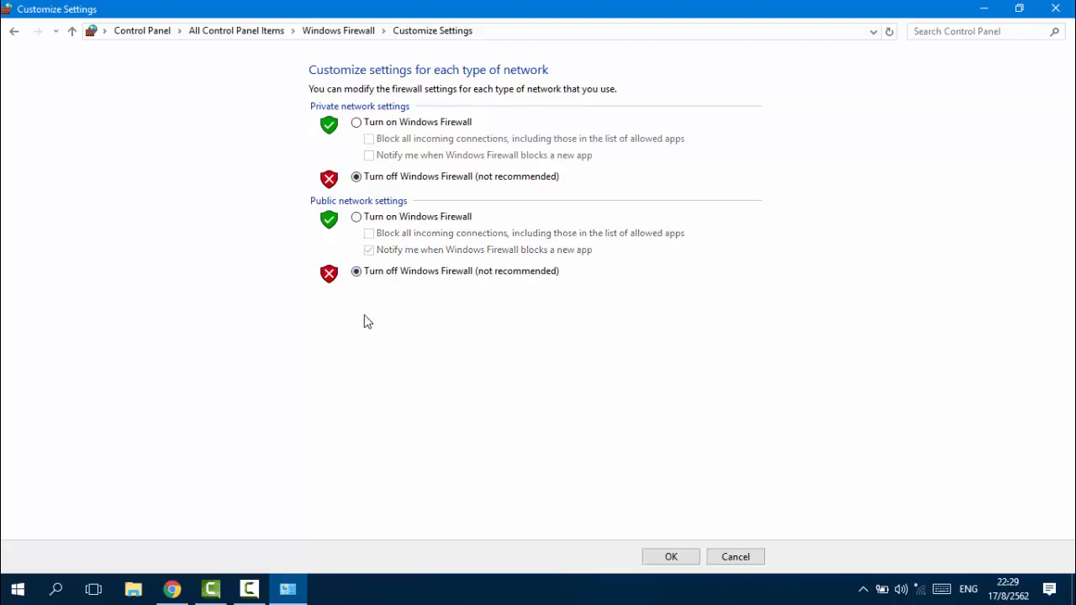
{"action": "left_click", "coordinate": [655, 558]}
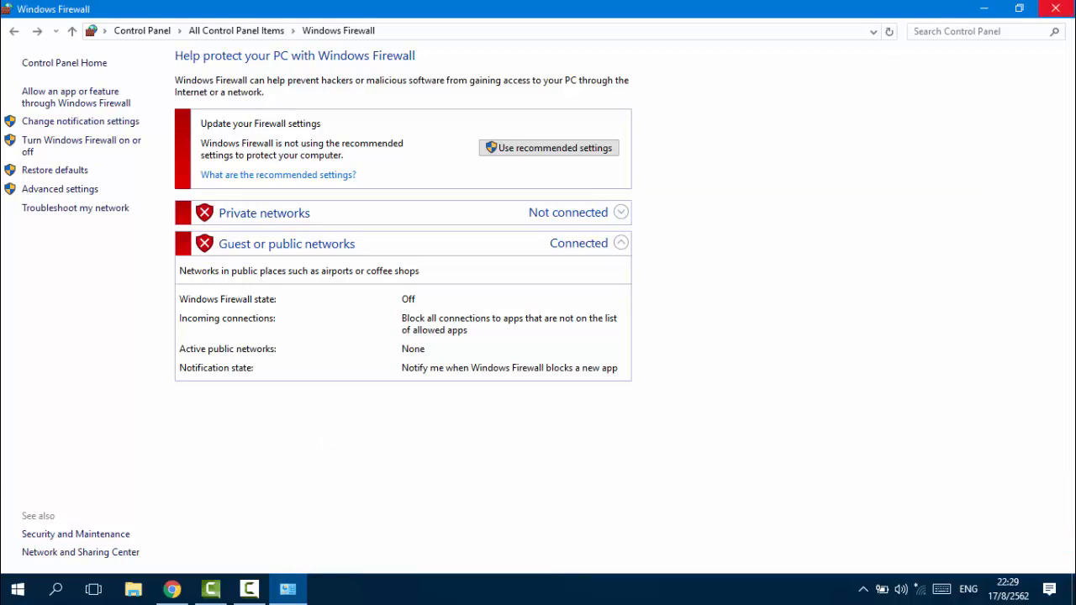
{"action": "left_click", "coordinate": [986, 10]}
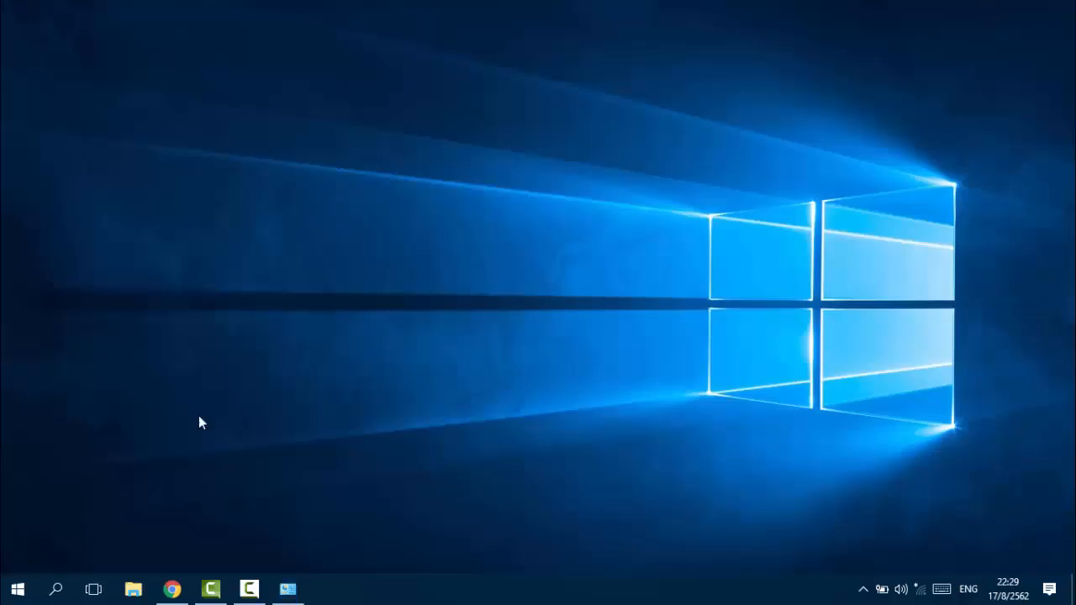
Run gpedit.msc to open the Local Group Policy Editor, maximized with a wider console tree
{"action": "left_click", "coordinate": [55, 588]}
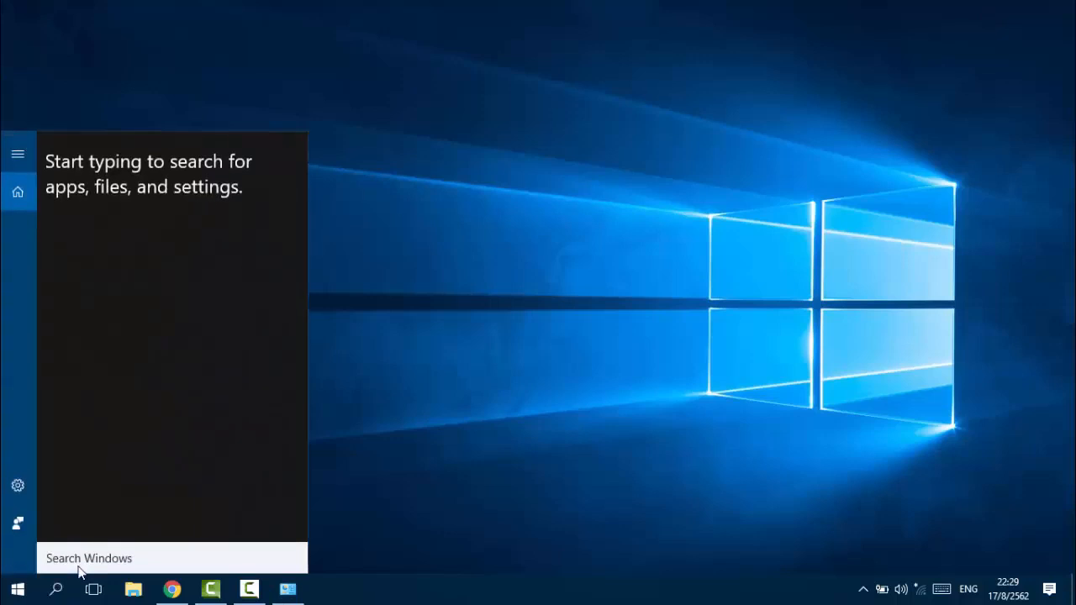
{"action": "type", "text": "ru"}
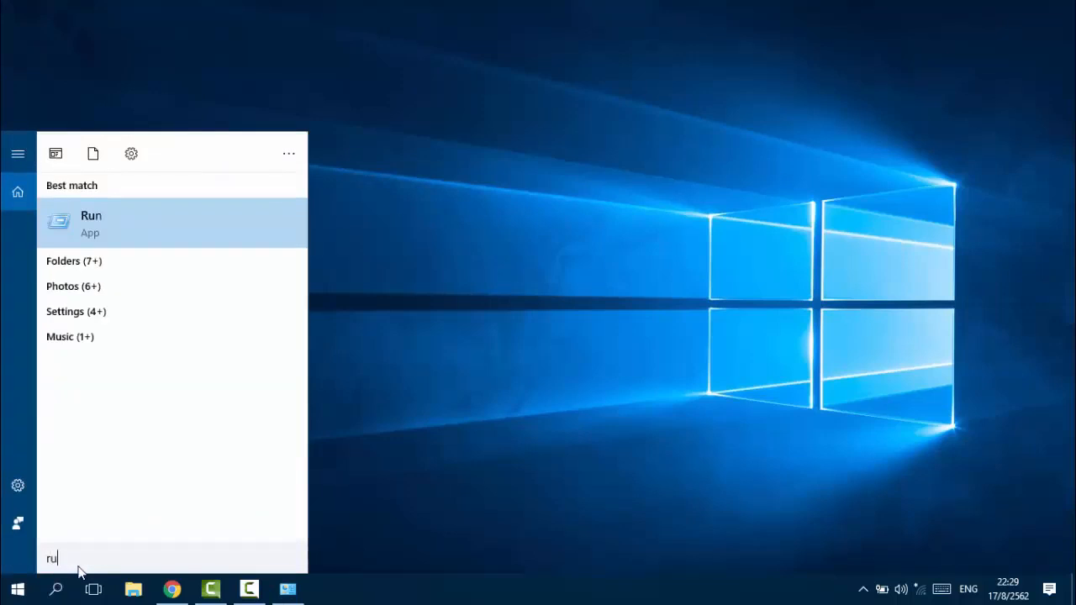
{"action": "left_click", "coordinate": [100, 216]}
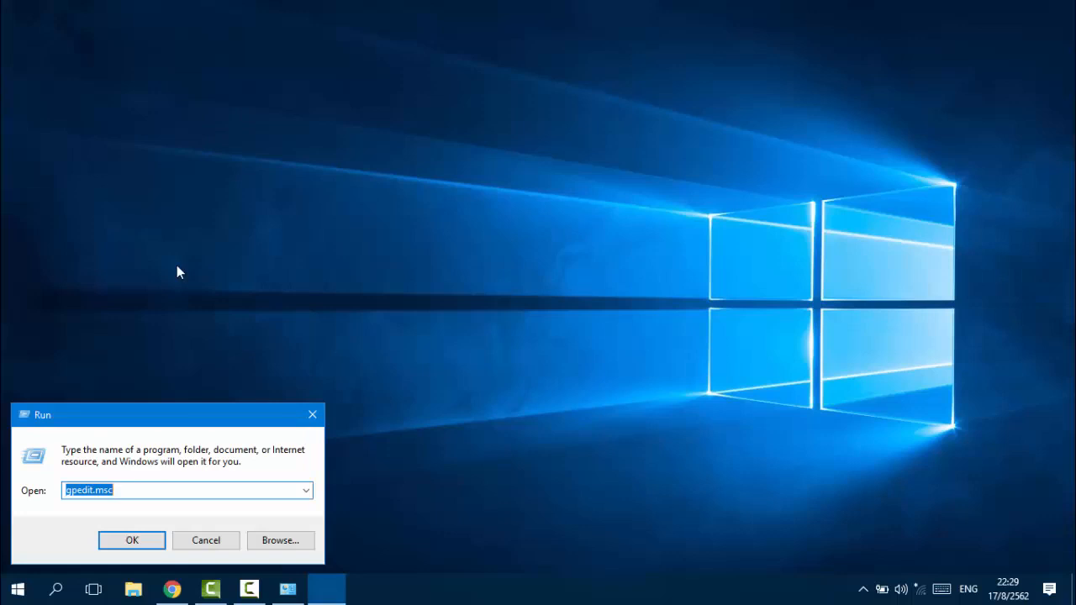
{"action": "left_click", "coordinate": [151, 491]}
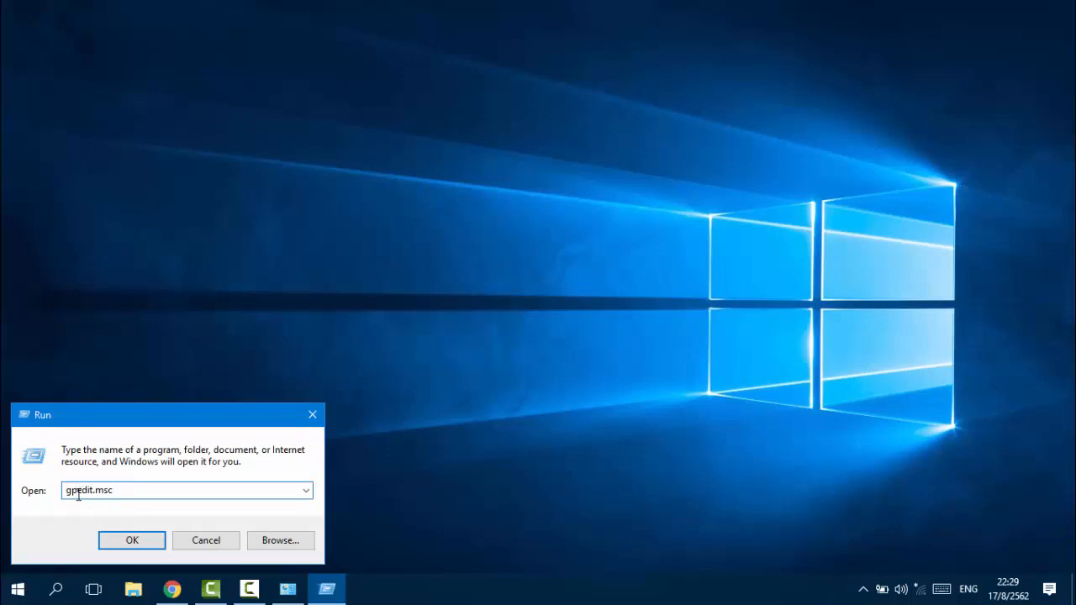
{"action": "double_click", "coordinate": [126, 496]}
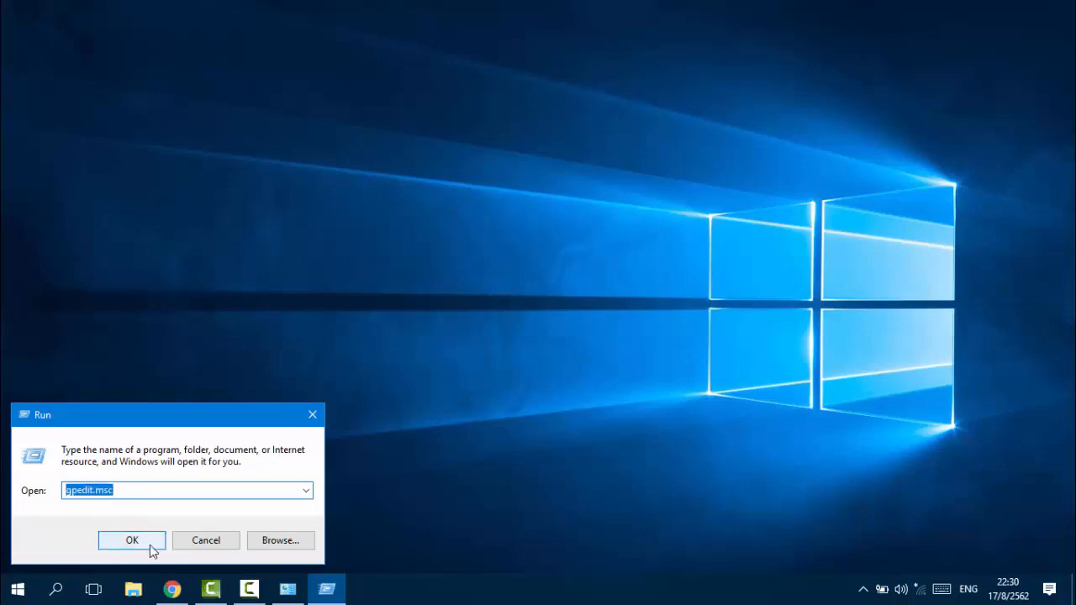
{"action": "left_click", "coordinate": [150, 544]}
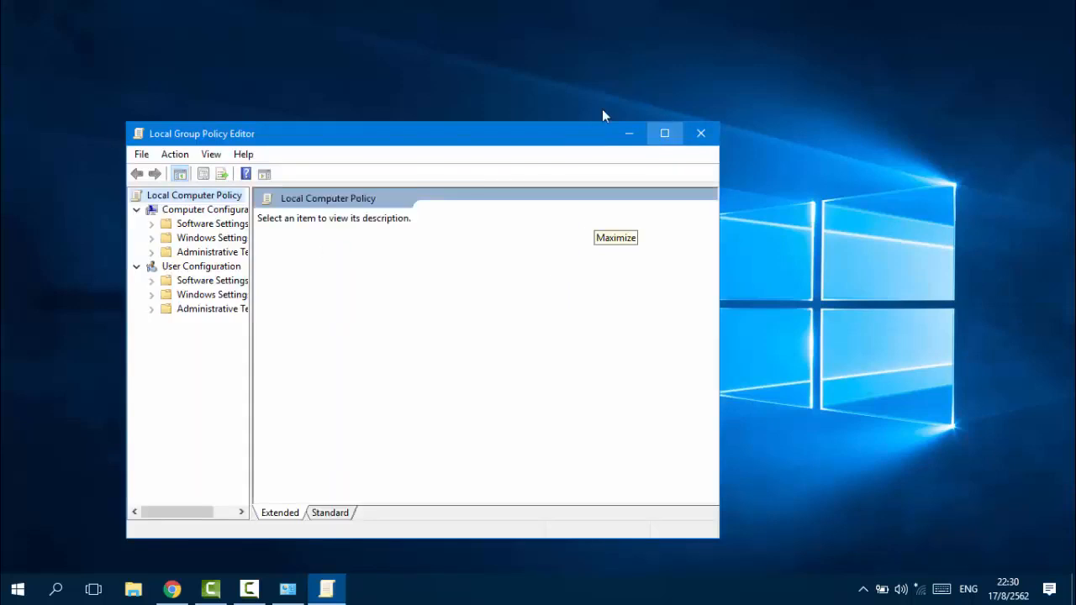
{"action": "left_click", "coordinate": [664, 132]}
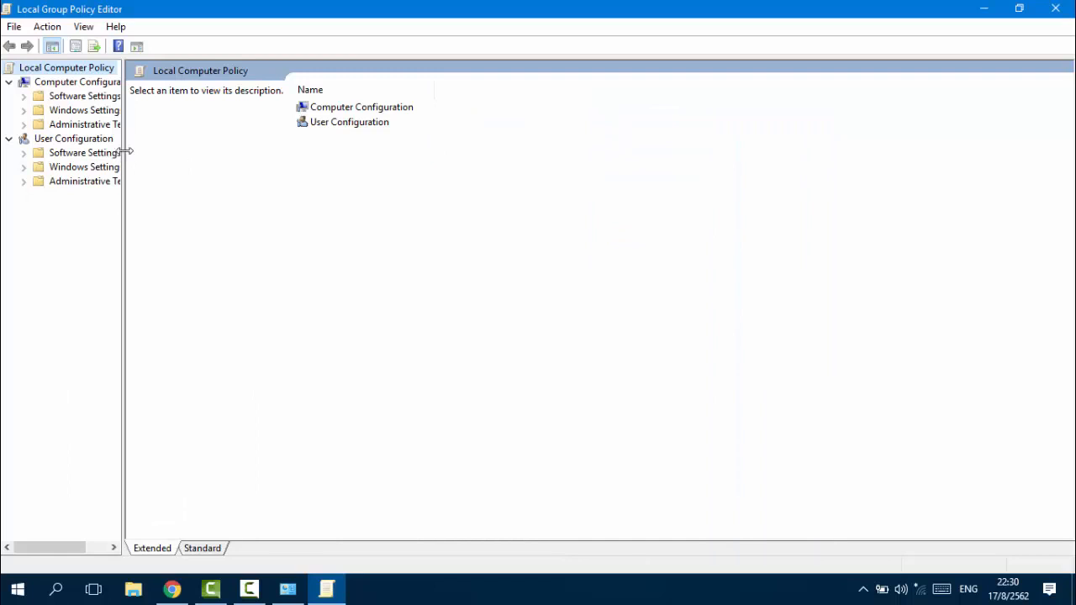
{"action": "left_click_drag", "start_coordinate": [126, 152], "coordinate": [205, 145]}
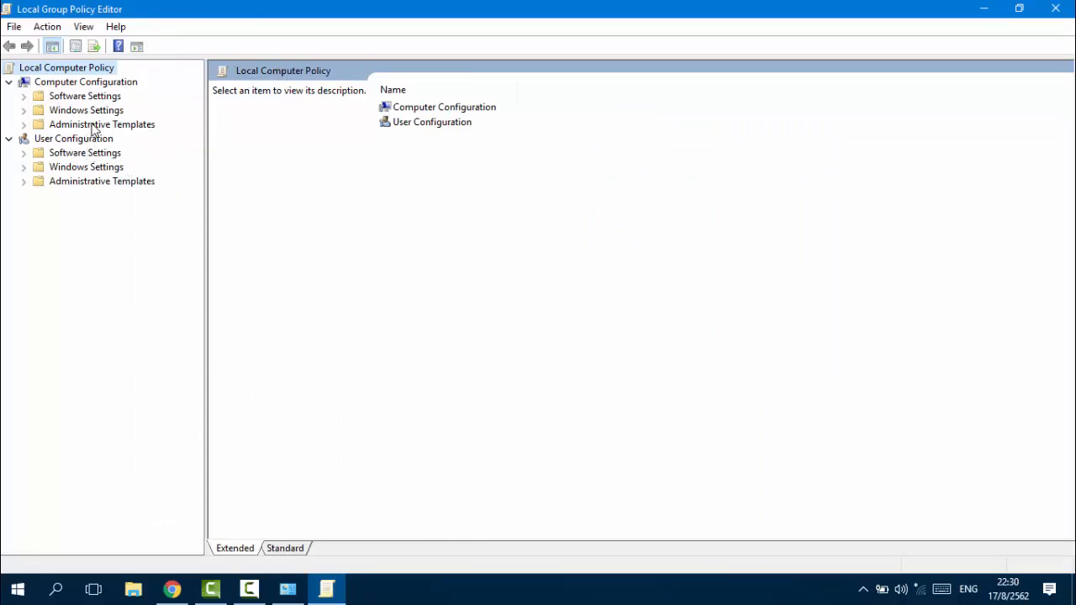
Expand Administrative Templates and its Windows Components folder under Computer Configuration
{"action": "left_click", "coordinate": [94, 126]}
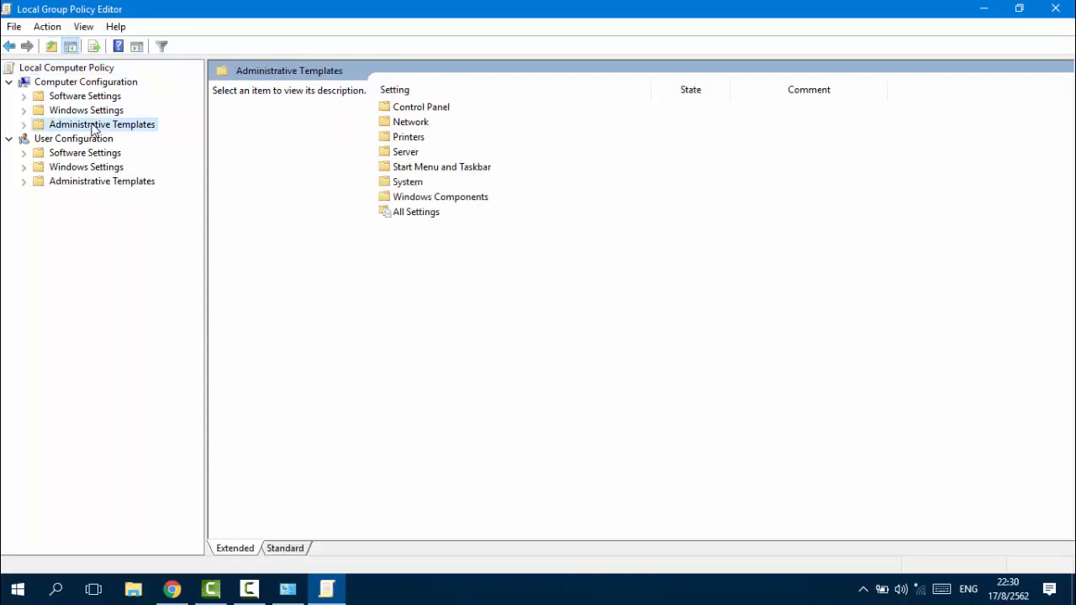
{"action": "left_click", "coordinate": [25, 126]}
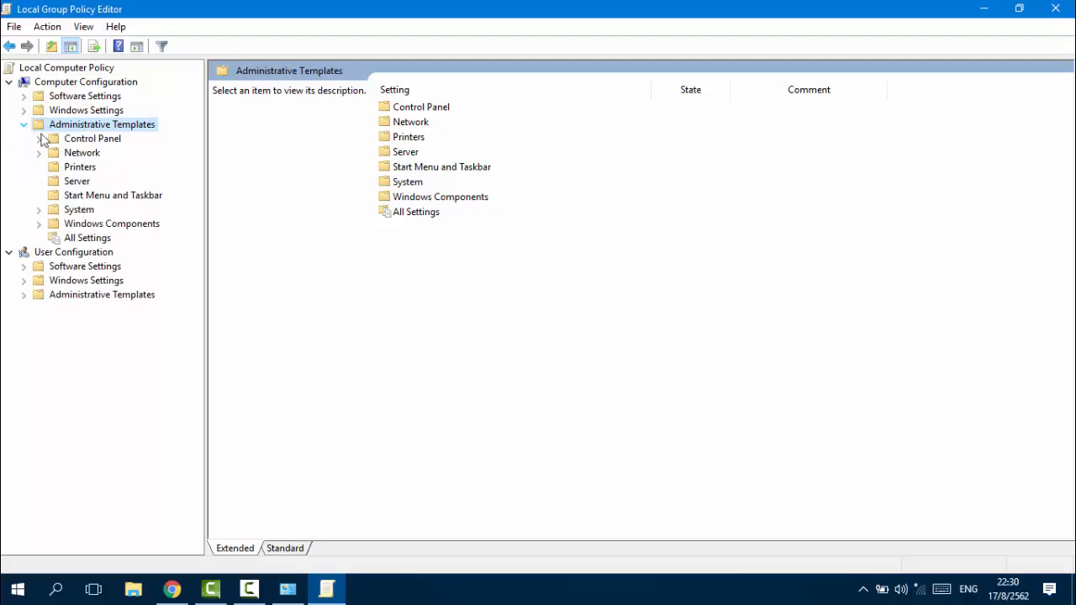
{"action": "left_click", "coordinate": [89, 225]}
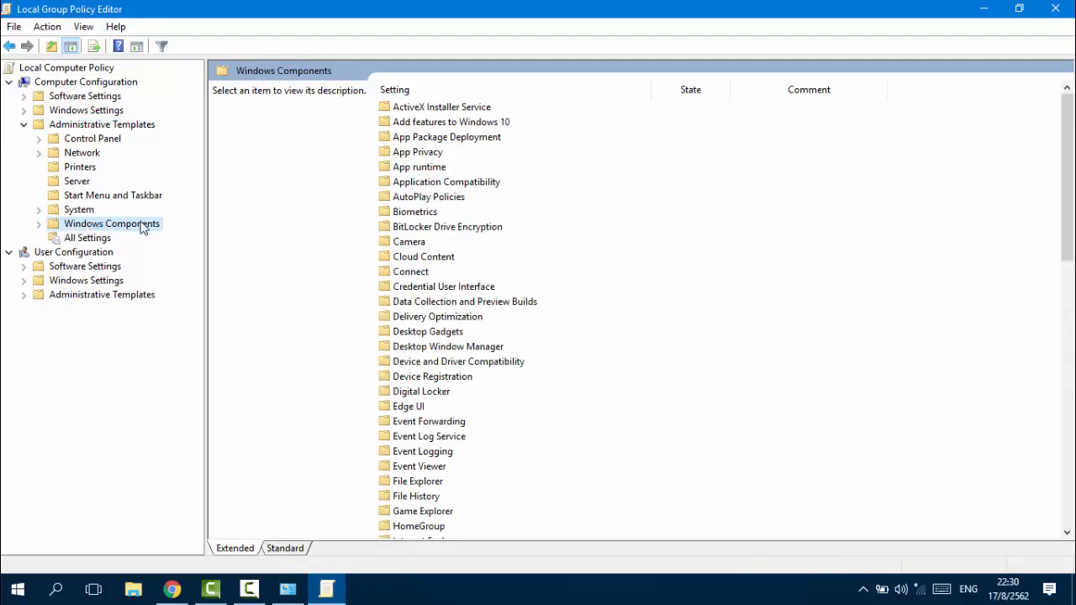
{"action": "left_click", "coordinate": [38, 223]}
Locate the Windows Defender folder under Windows Components and display its policy settings
{"action": "scroll", "coordinate": [128, 189], "scroll_direction": "down", "scroll_amount": 5}
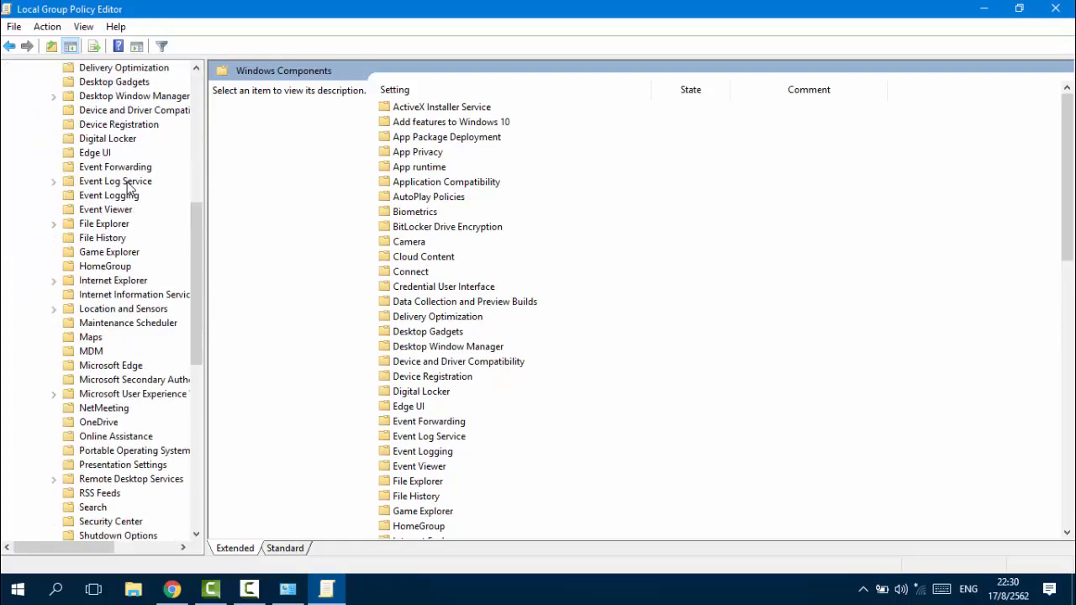
{"action": "scroll", "coordinate": [127, 187], "scroll_direction": "down", "scroll_amount": 4}
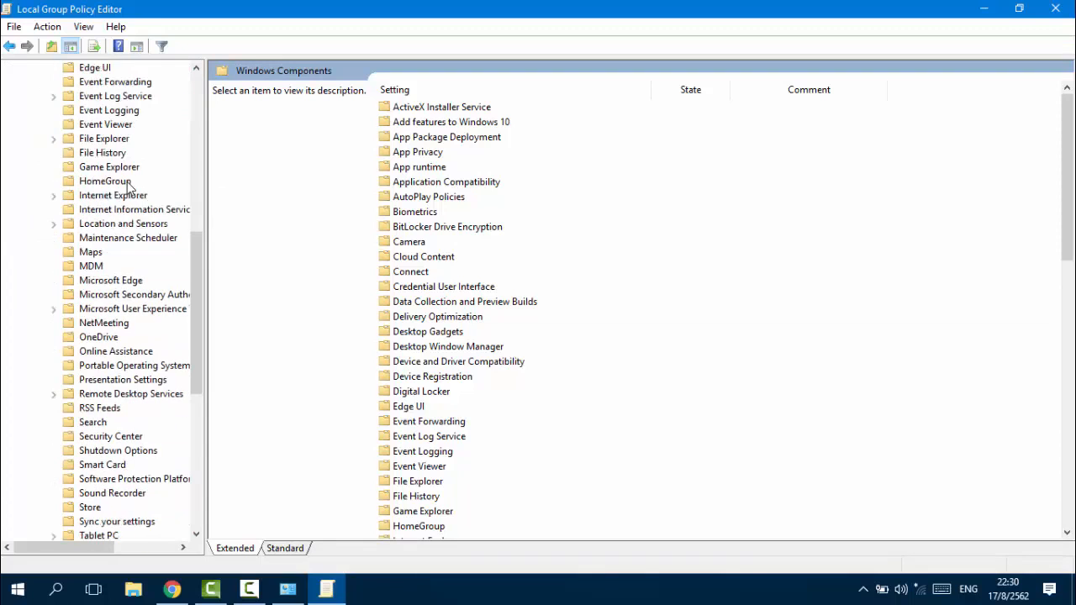
{"action": "scroll", "coordinate": [128, 186], "scroll_direction": "up", "scroll_amount": 7}
{"action": "scroll", "coordinate": [128, 187], "scroll_direction": "up", "scroll_amount": 3}
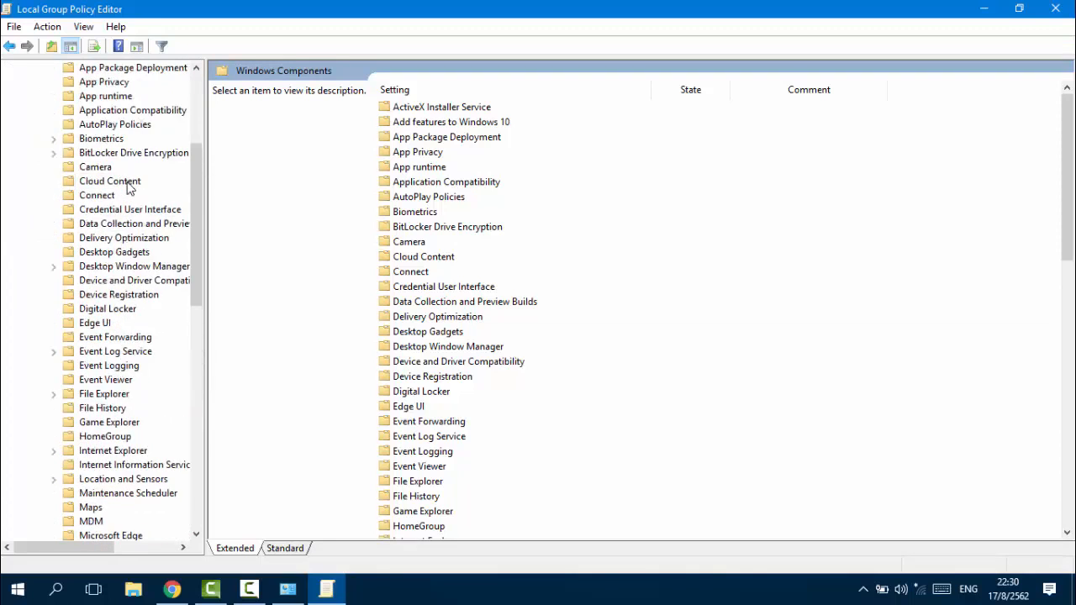
{"action": "scroll", "coordinate": [134, 205], "scroll_direction": "down", "scroll_amount": 3}
{"action": "scroll", "coordinate": [135, 208], "scroll_direction": "down", "scroll_amount": 1}
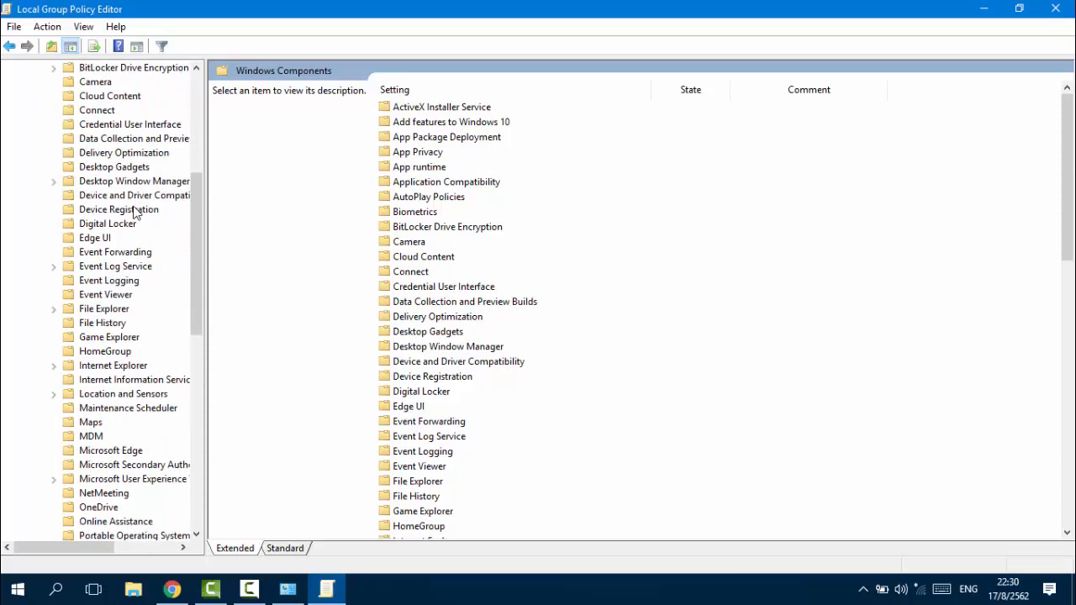
{"action": "scroll", "coordinate": [134, 212], "scroll_direction": "down", "scroll_amount": 2}
{"action": "scroll", "coordinate": [134, 212], "scroll_direction": "down", "scroll_amount": 2}
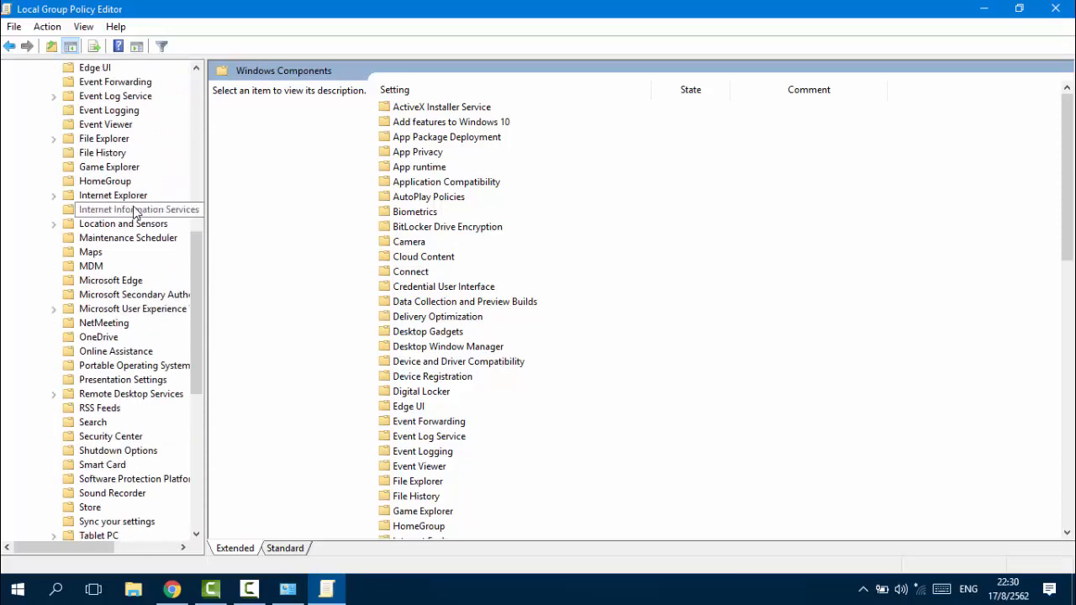
{"action": "scroll", "coordinate": [135, 212], "scroll_direction": "down", "scroll_amount": 4}
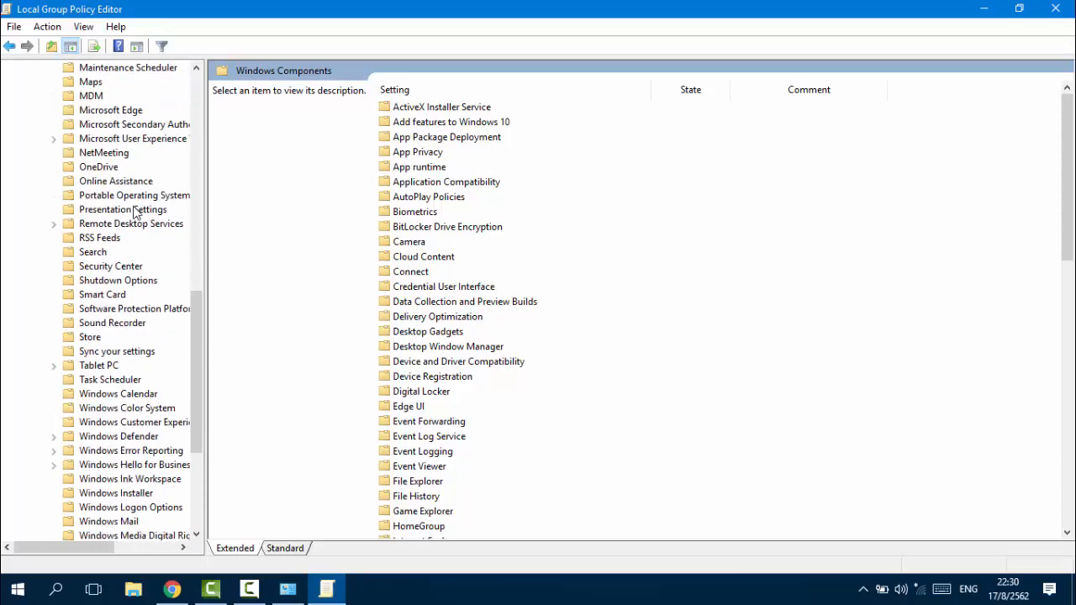
{"action": "scroll", "coordinate": [135, 212], "scroll_direction": "down", "scroll_amount": 3}
{"action": "scroll", "coordinate": [134, 212], "scroll_direction": "down", "scroll_amount": 1}
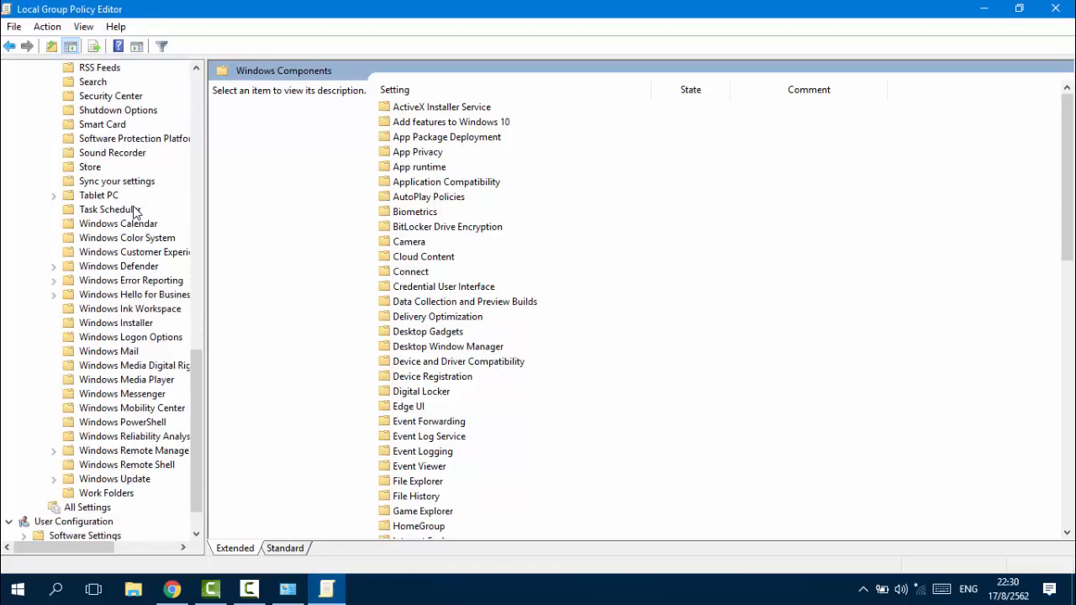
{"action": "scroll", "coordinate": [425, 273], "scroll_direction": "down", "scroll_amount": 15}
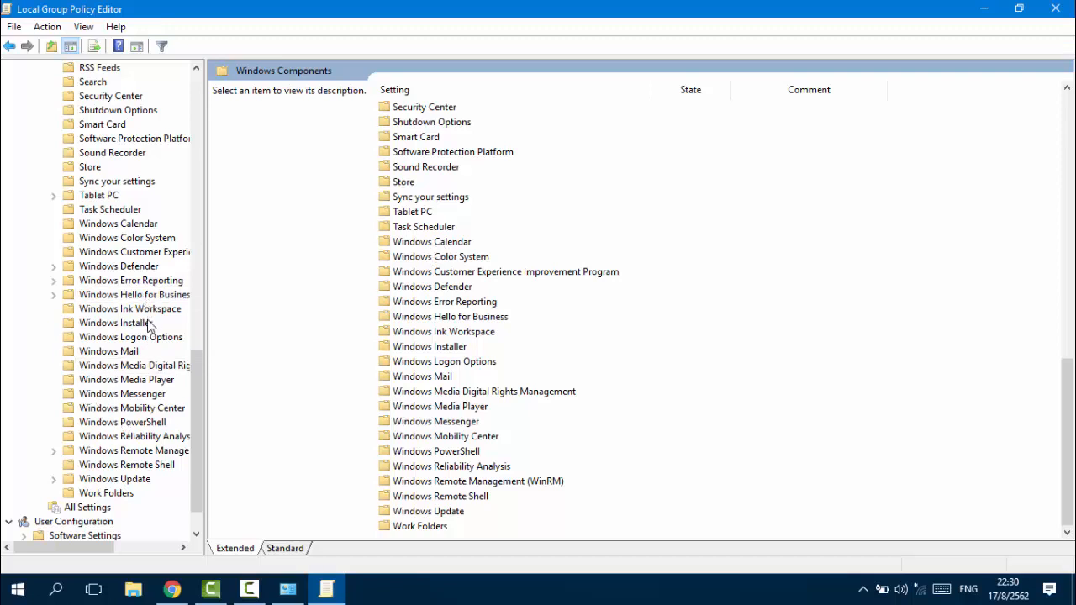
{"action": "left_click", "coordinate": [143, 267]}
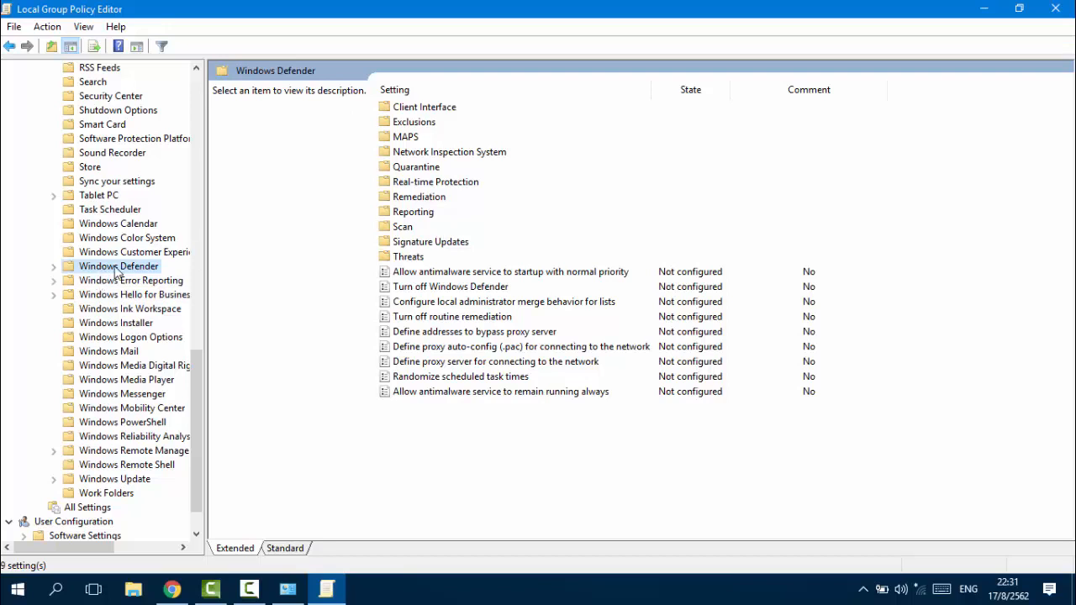
Set the Turn off Windows Defender policy to Disabled, then apply and close its settings
{"action": "left_click", "coordinate": [421, 290]}
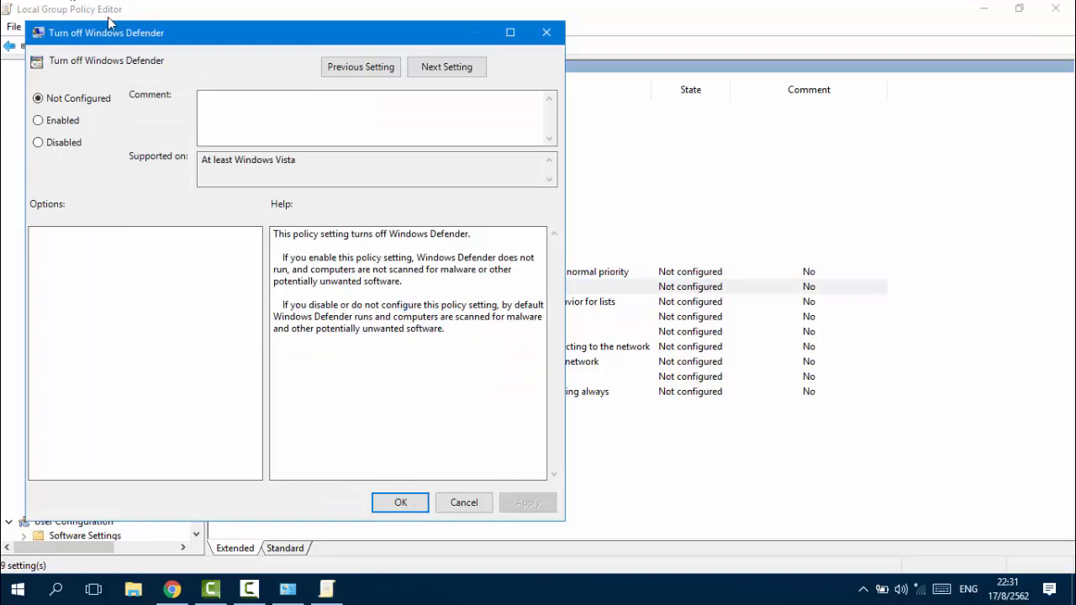
{"action": "left_click_drag", "start_coordinate": [143, 36], "coordinate": [201, 39]}
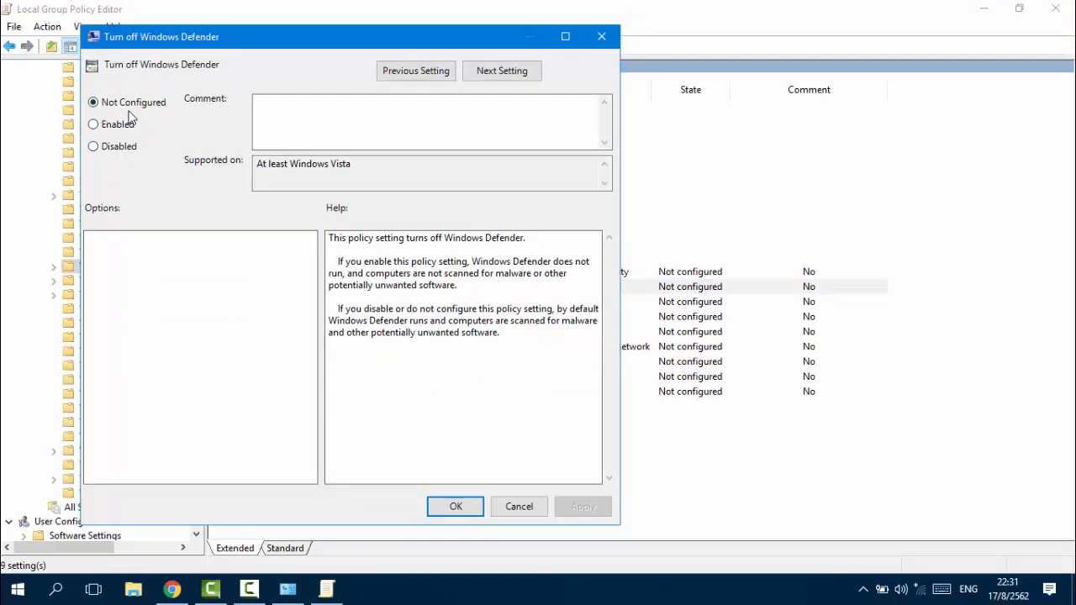
{"action": "left_click", "coordinate": [101, 151]}
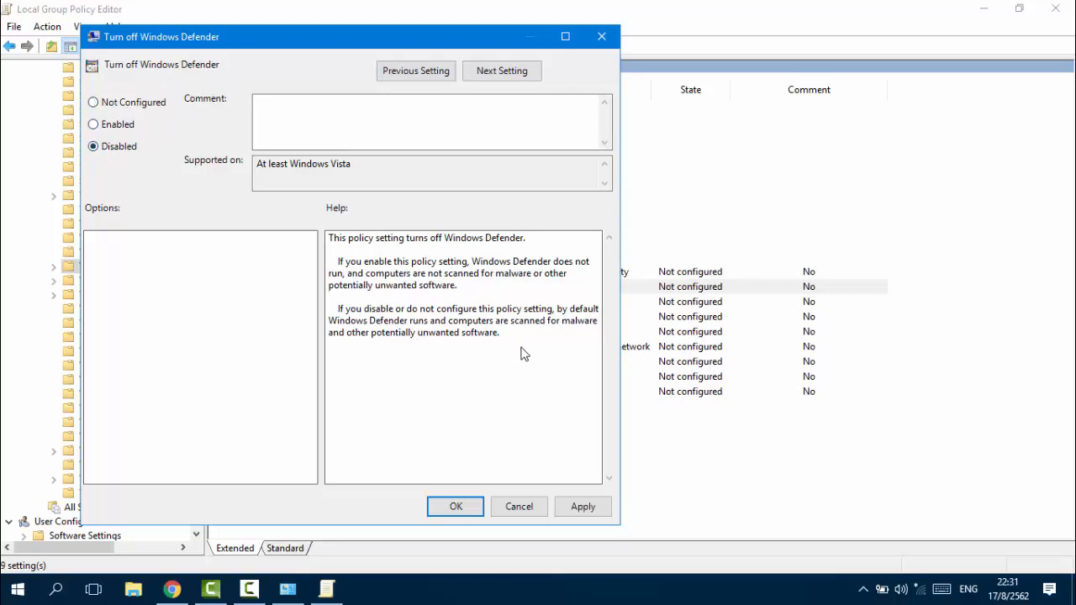
{"action": "left_click", "coordinate": [588, 509]}
{"action": "left_click", "coordinate": [456, 508]}
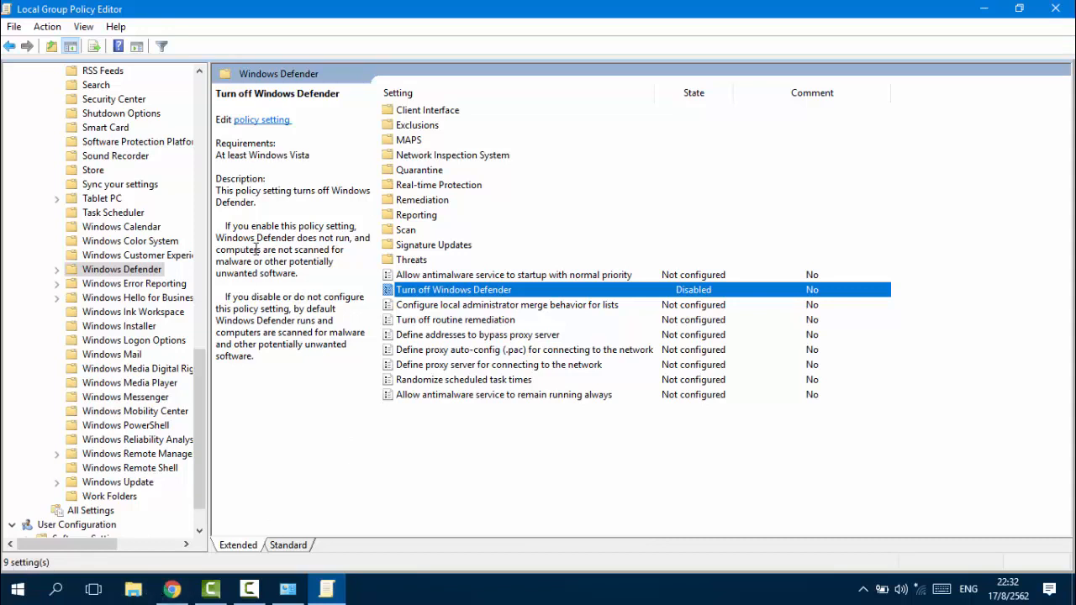
{"action": "left_click", "coordinate": [56, 588]}
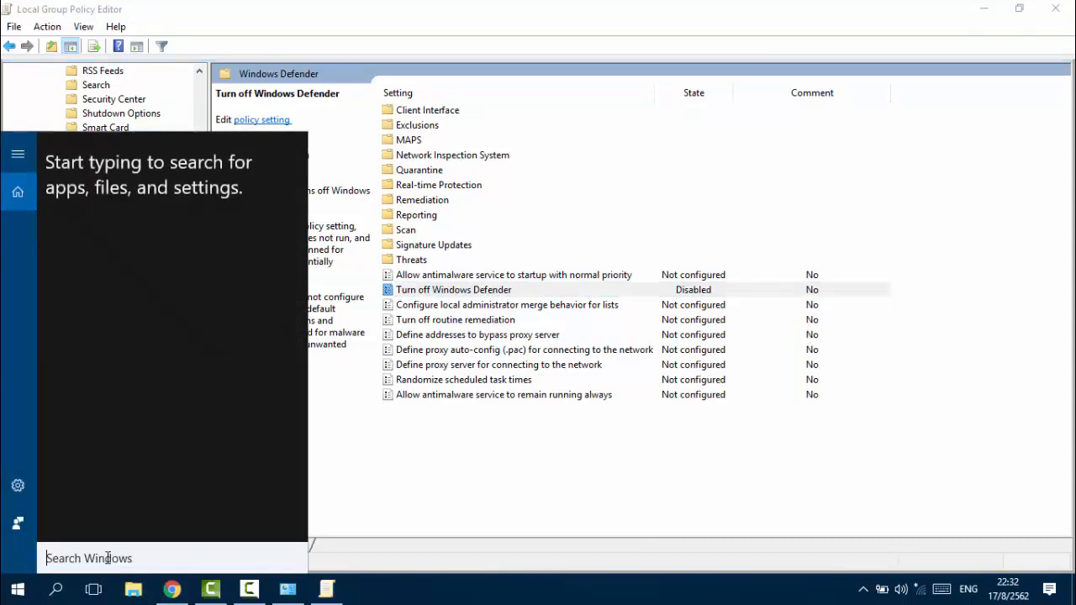
{"action": "type", "text": "run"}
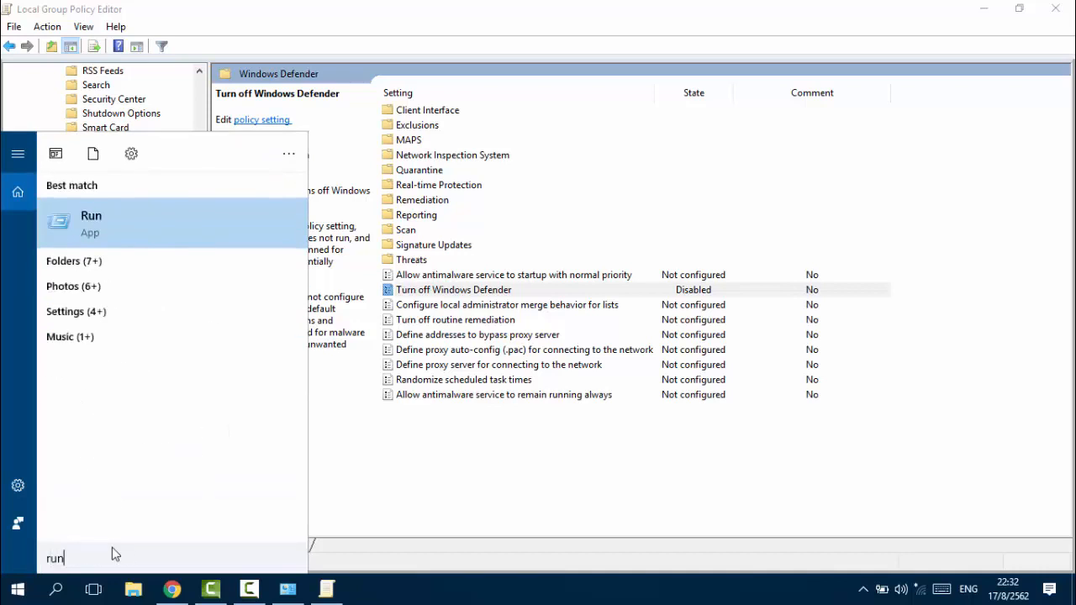
{"action": "key", "text": "Return"}
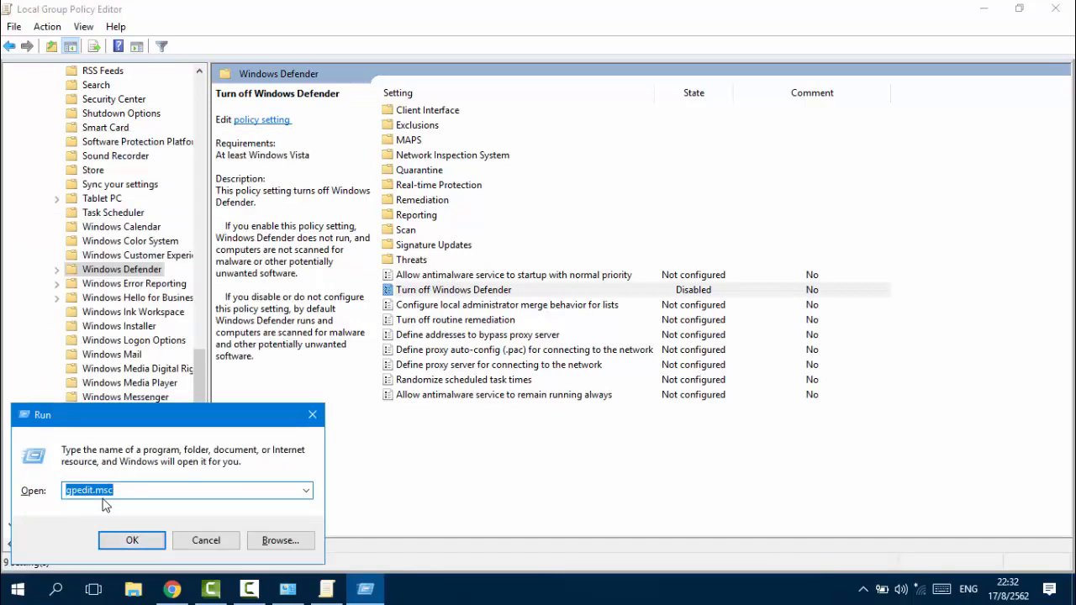
{"action": "left_click", "coordinate": [205, 540]}
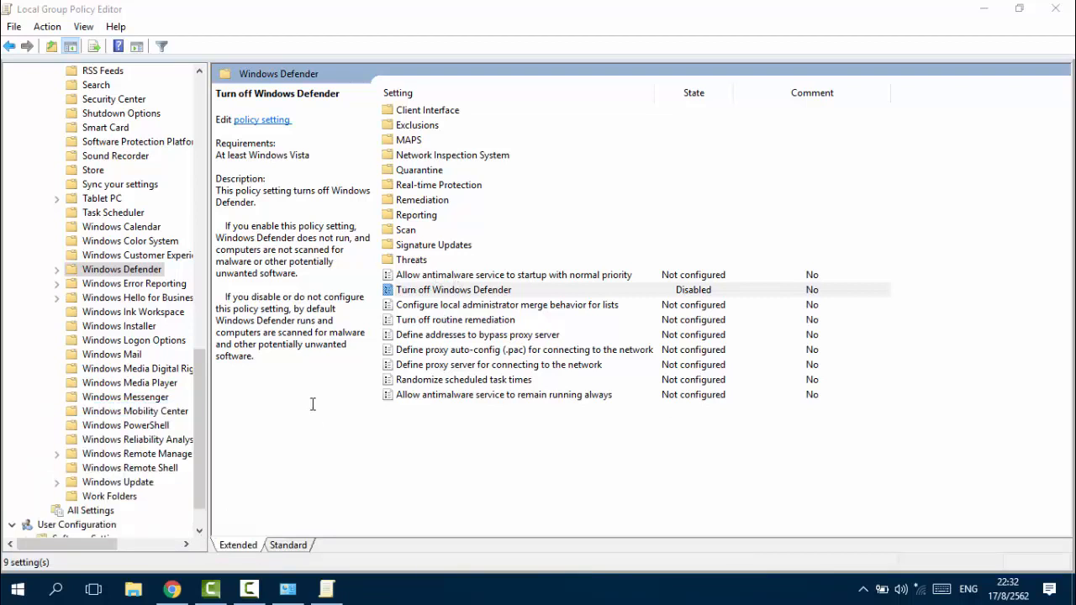
Widen the console tree and collapse the Windows Components folder under Computer Configuration's Administrative Templates
{"action": "scroll", "coordinate": [145, 294], "scroll_direction": "up", "scroll_amount": 2}
{"action": "scroll", "coordinate": [144, 295], "scroll_direction": "up", "scroll_amount": 14}
{"action": "scroll", "coordinate": [178, 302], "scroll_direction": "down", "scroll_amount": 1}
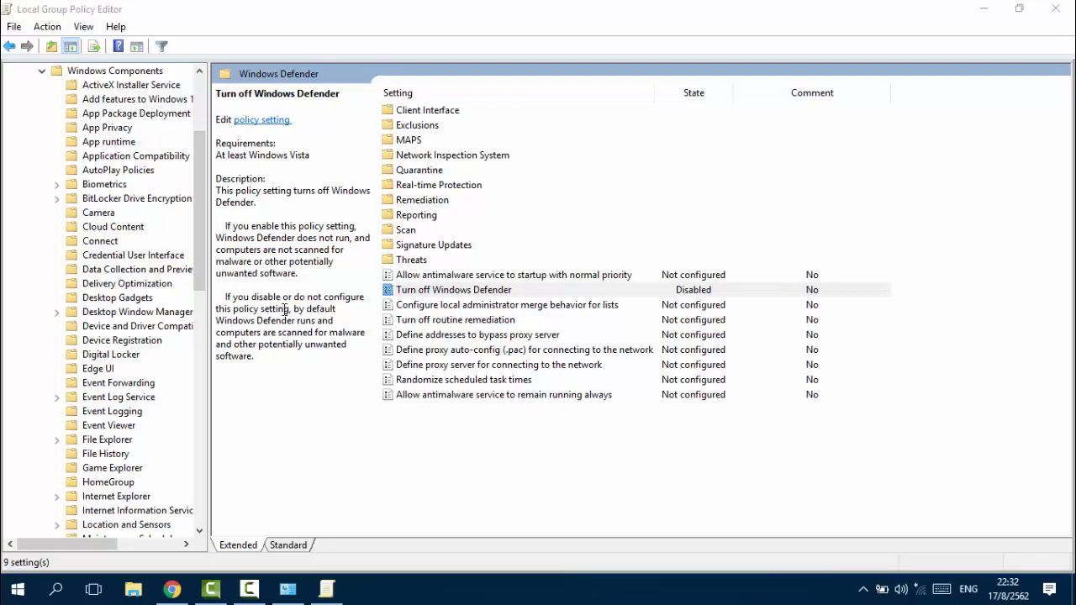
{"action": "left_click", "coordinate": [217, 120]}
{"action": "left_click_drag", "start_coordinate": [244, 118], "coordinate": [245, 118]}
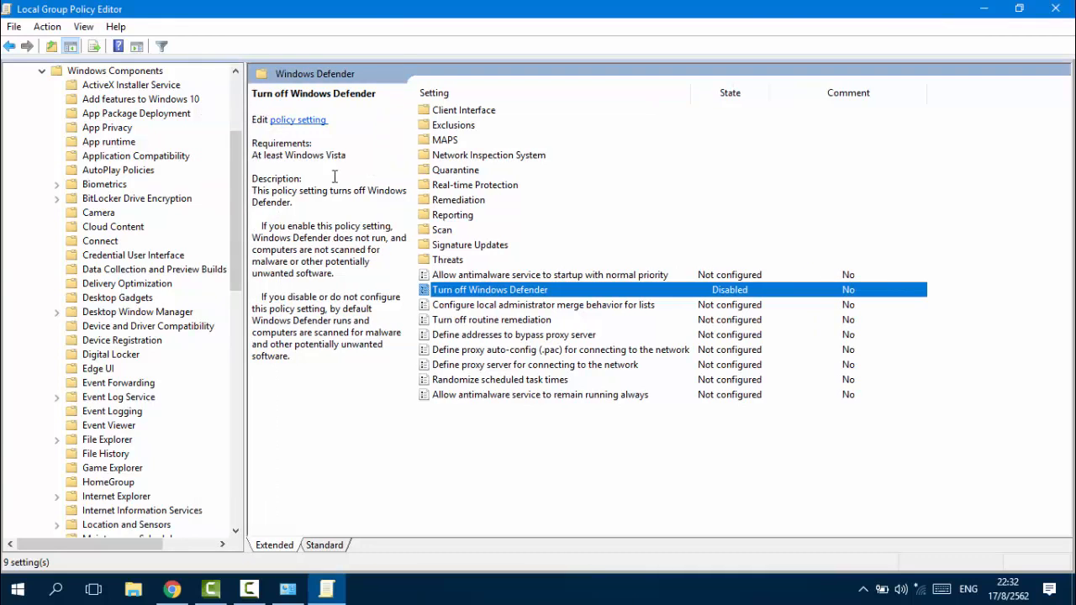
{"action": "left_click", "coordinate": [232, 118]}
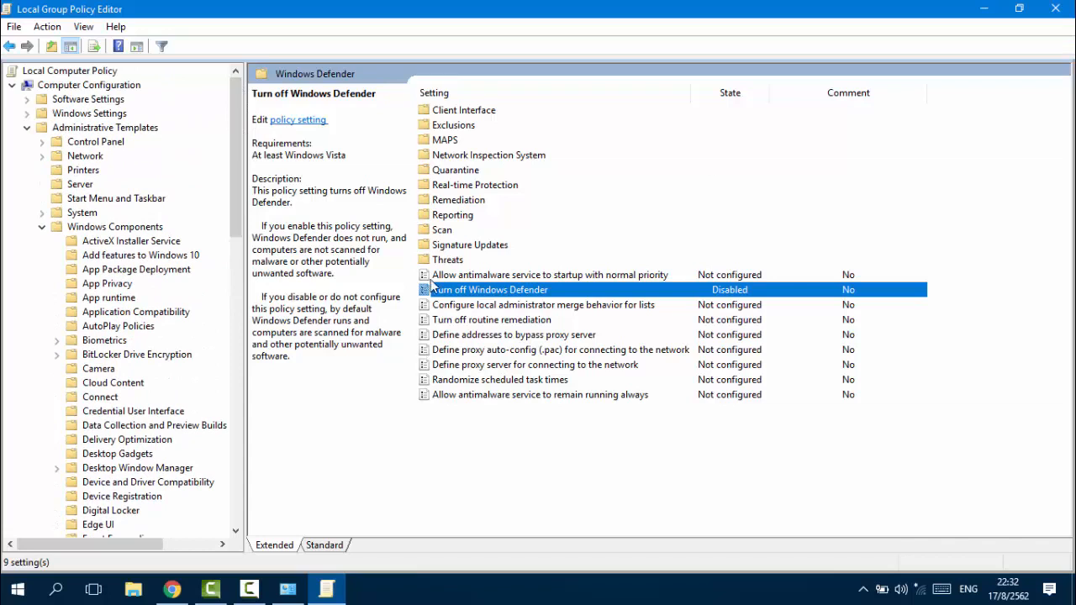
{"action": "left_click", "coordinate": [42, 227]}
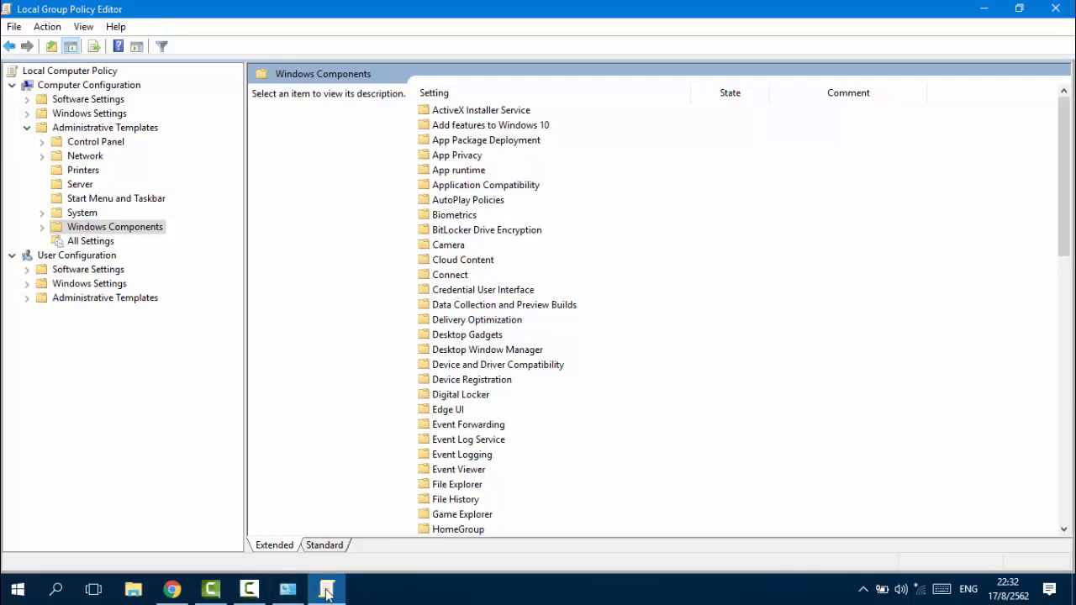
{"action": "mouse_move", "coordinate": [258, 593]}
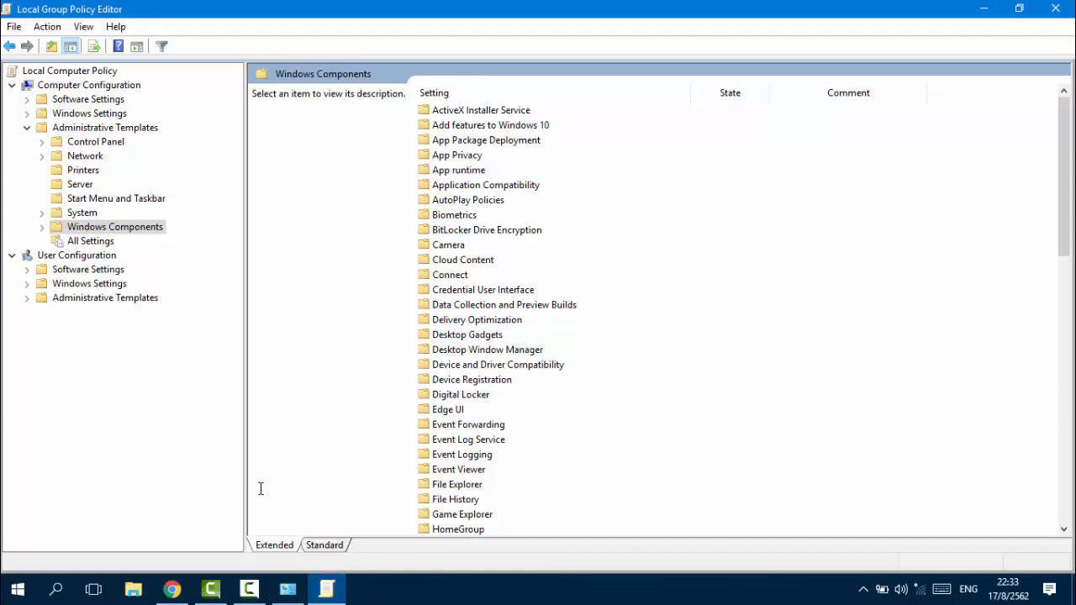
{"action": "left_click", "coordinate": [250, 590]}
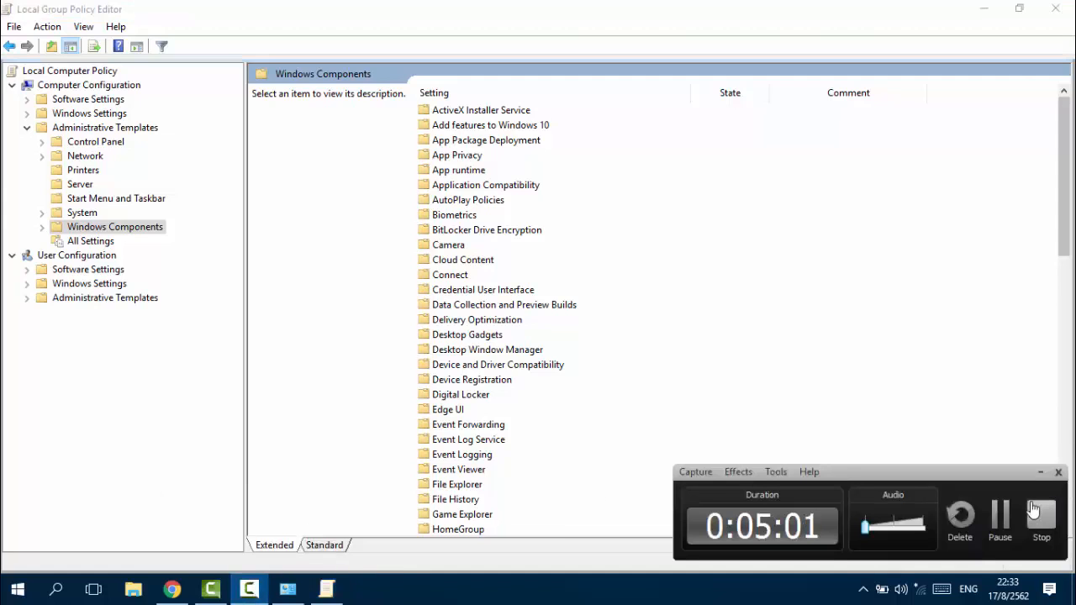
{"action": "left_click", "coordinate": [1032, 511]}
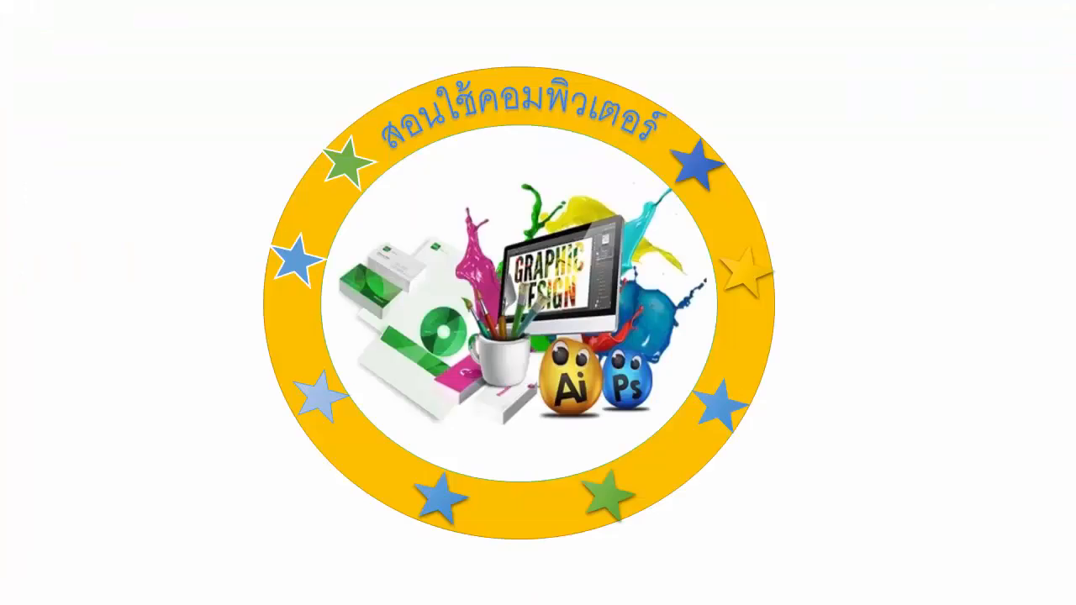